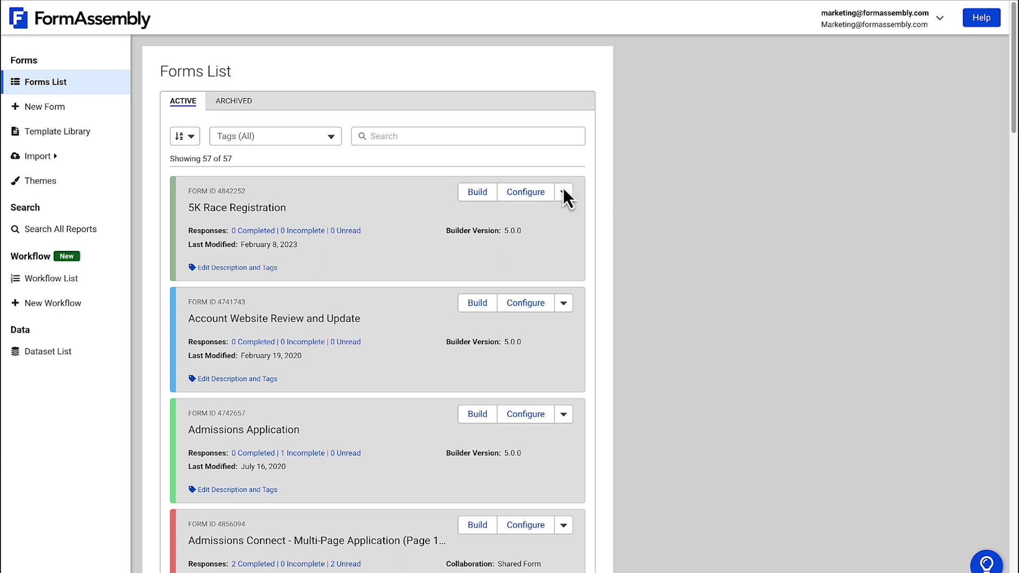
Step: Start a new form from the left sidebar to bring up the Create a New Form options
left_click(94, 107)
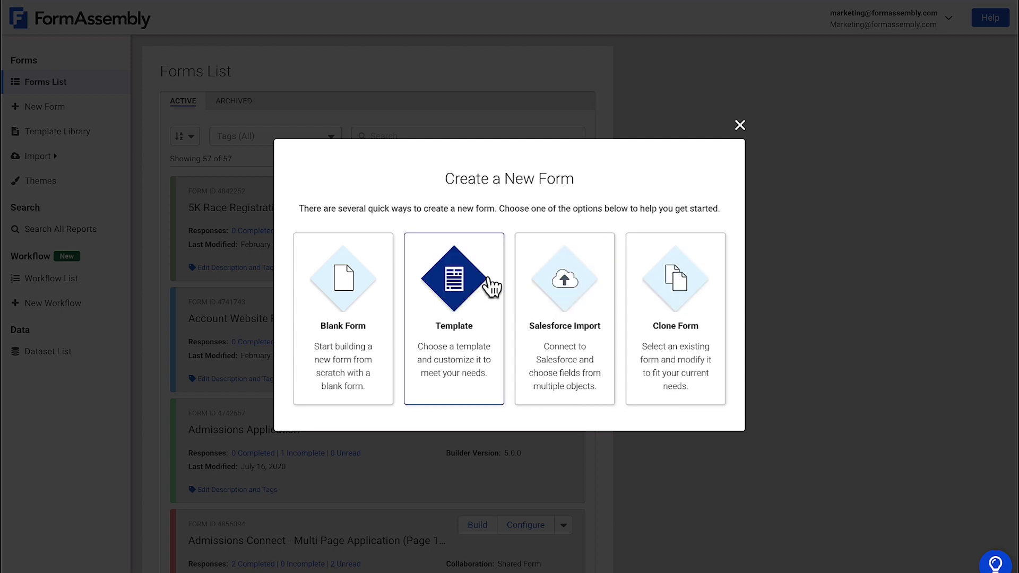
Step: Create a blank form titled 'Reach Out' and save it
left_click(364, 285)
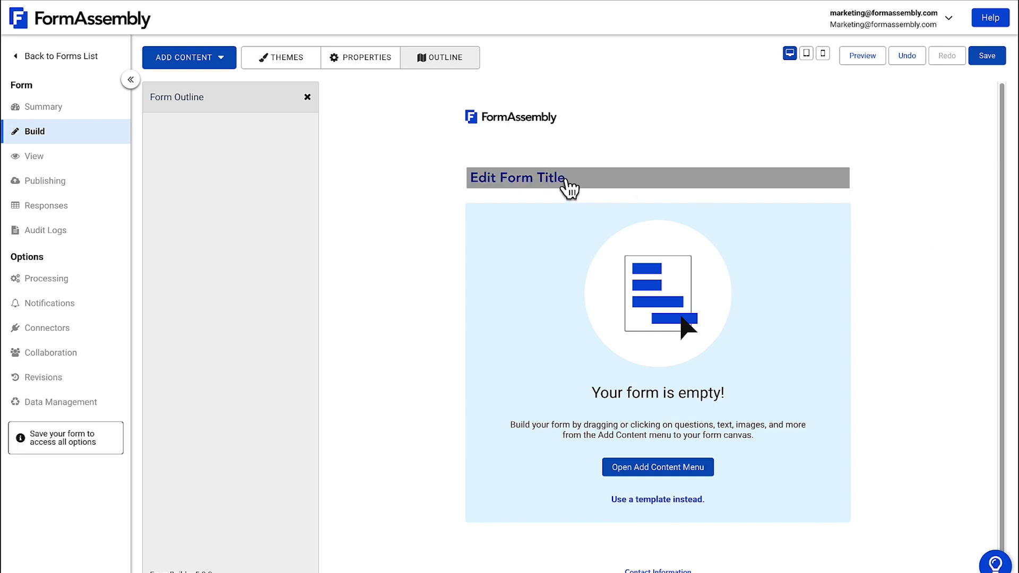
left_click(548, 177)
type("Rea")
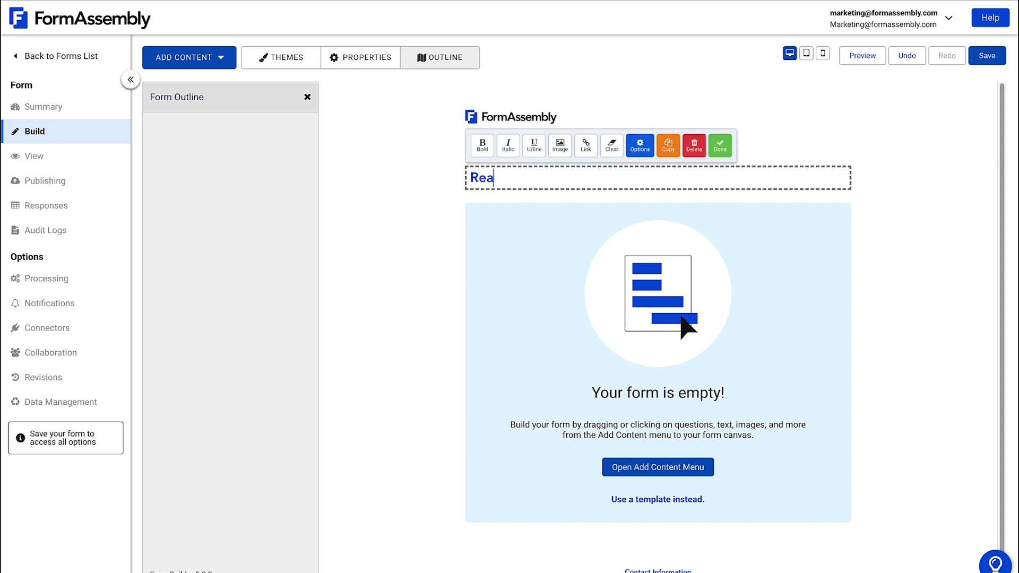
type("ch Out")
left_click(987, 55)
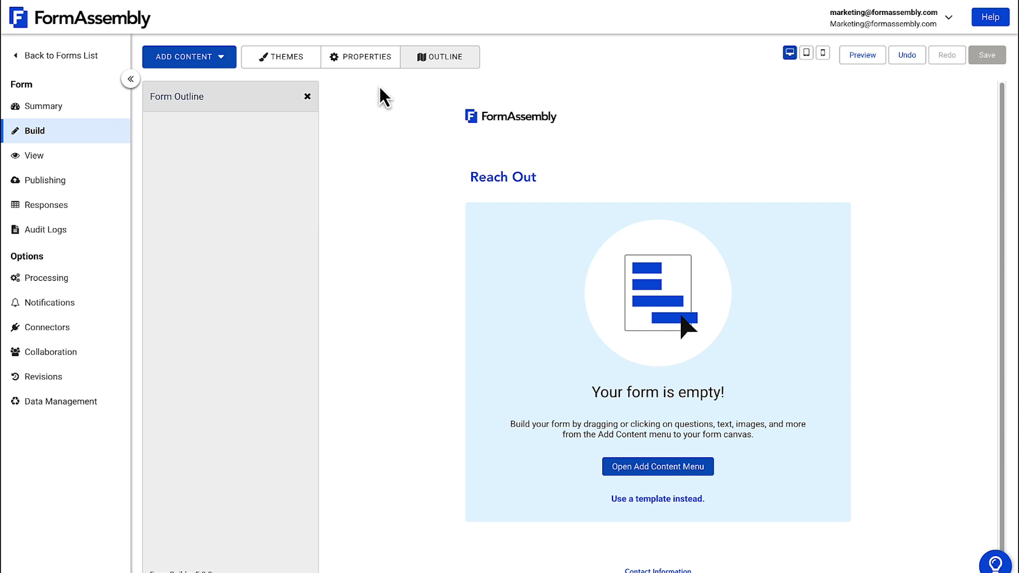
Step: Add three Text Input questions to the Reach Out form above Submit
left_click(221, 58)
mouse_move(223, 84)
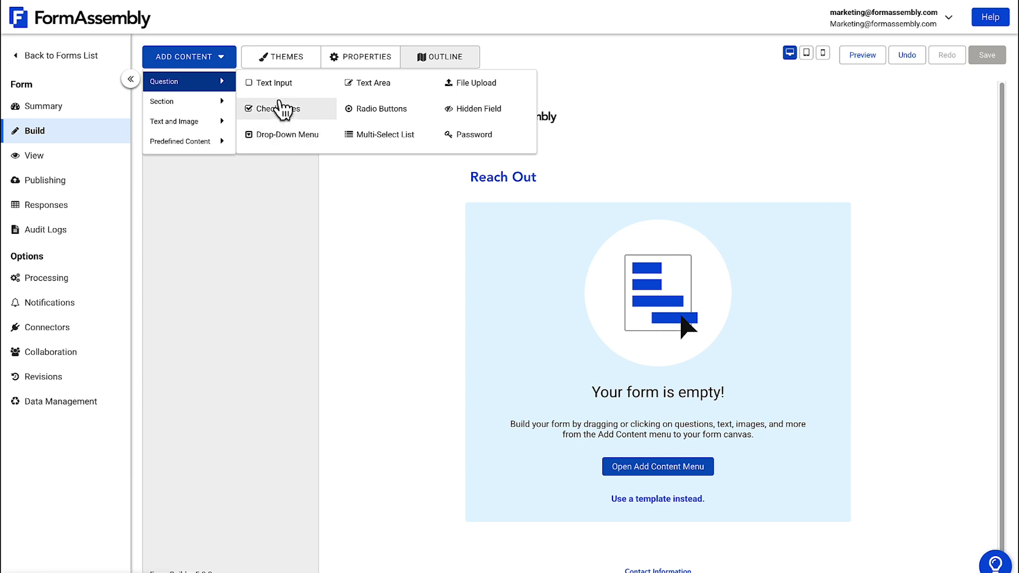
left_click_drag(282, 93, 584, 319)
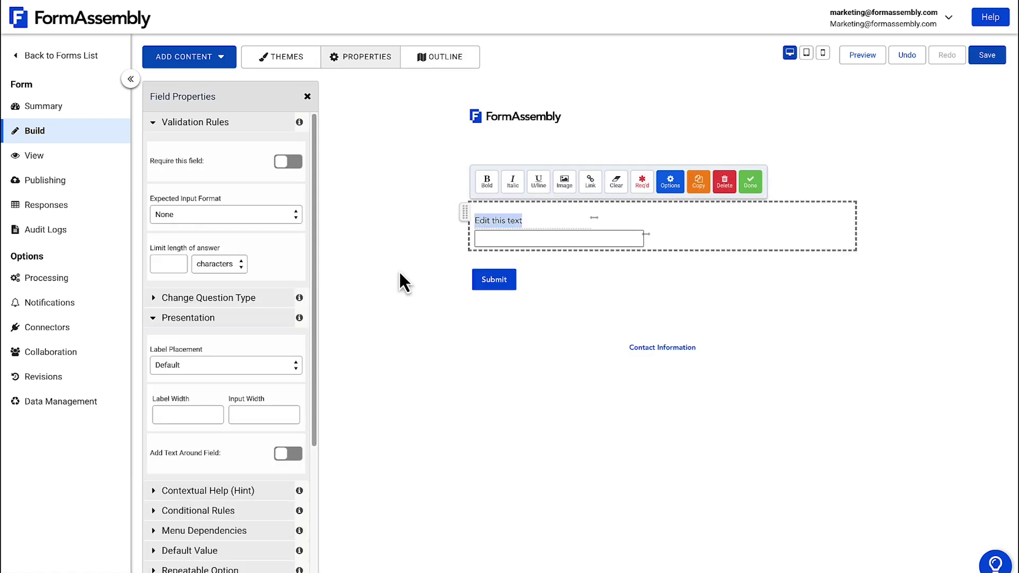
left_click(228, 63)
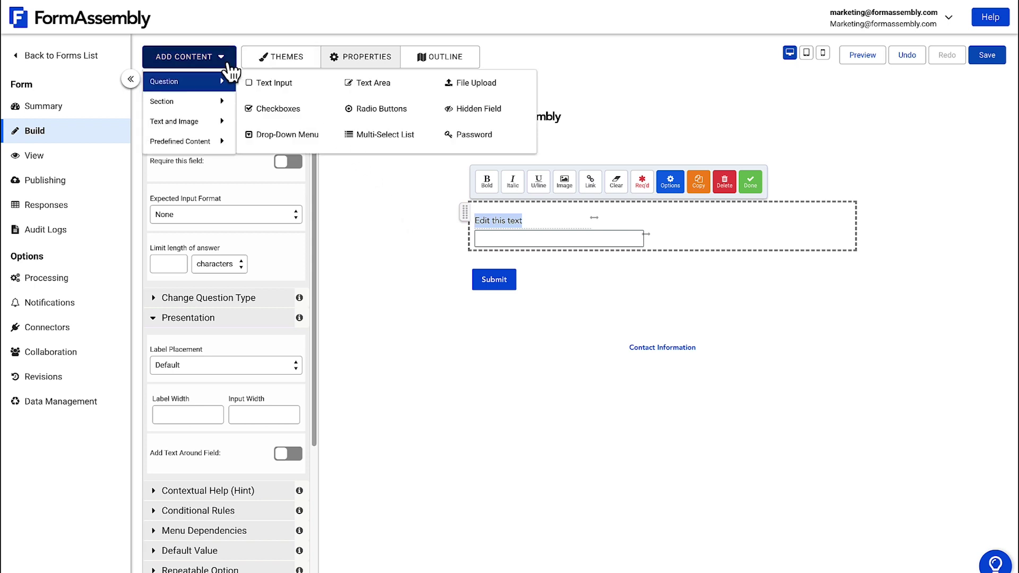
left_click(281, 88)
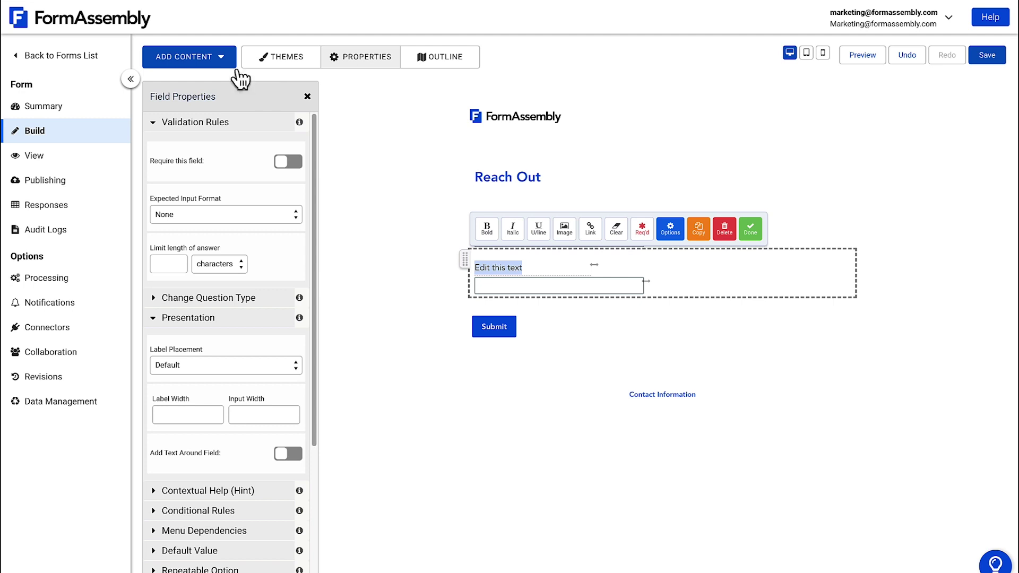
left_click(230, 62)
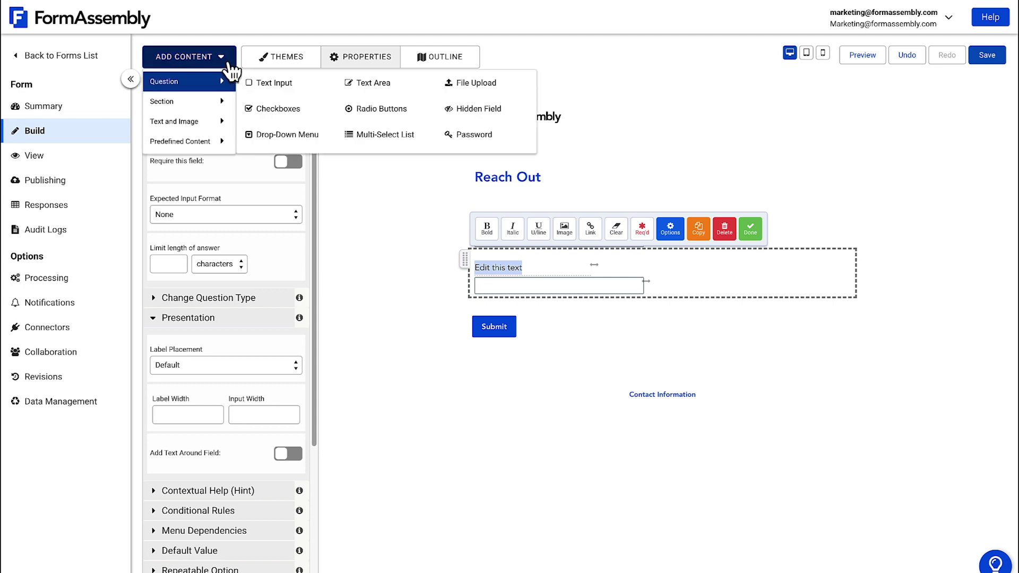
left_click(269, 83)
left_click(373, 179)
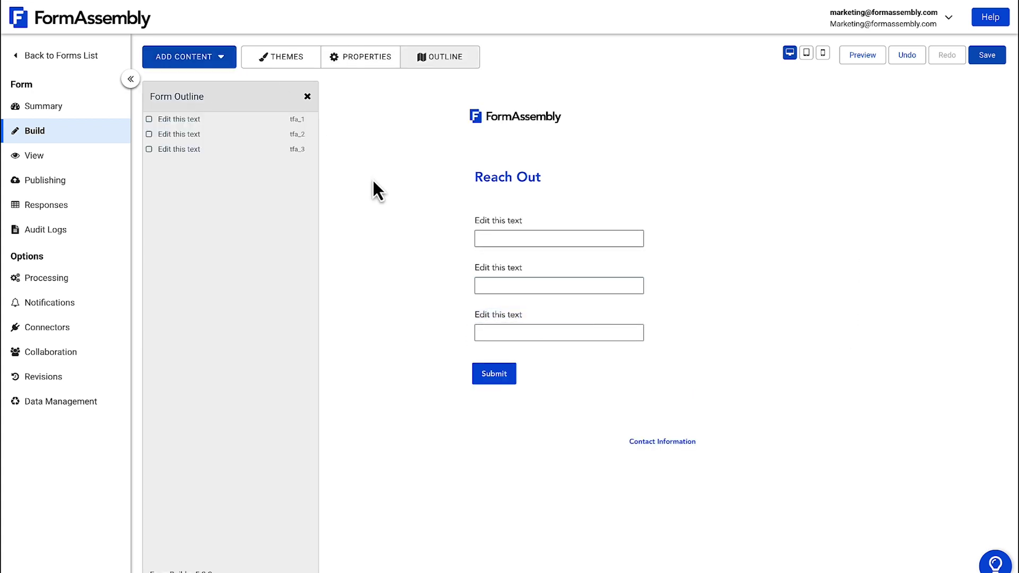
Step: Label the three text fields First Name, Last Name and Email
left_click(497, 227)
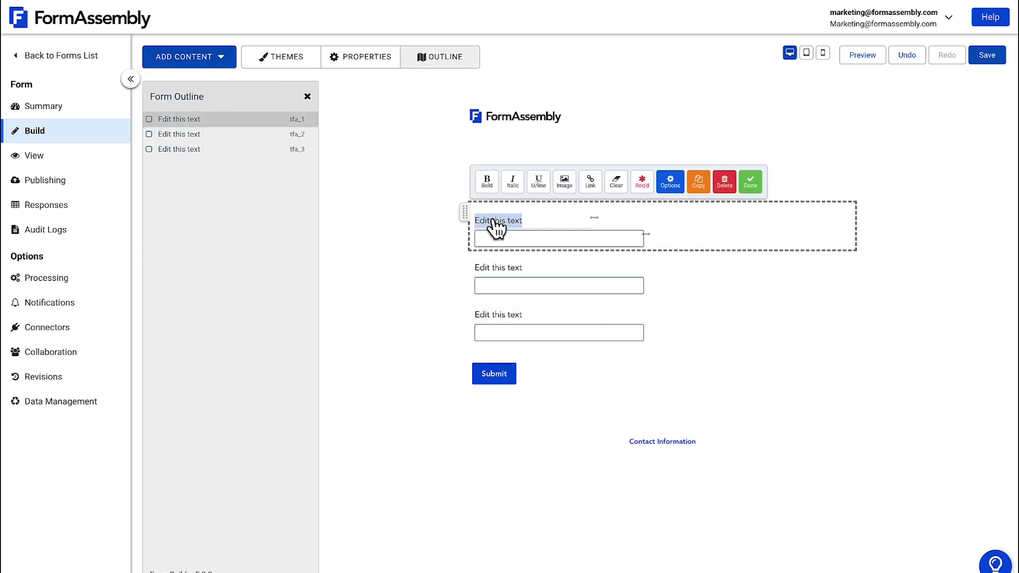
type("First Name")
left_click(489, 269)
type("L")
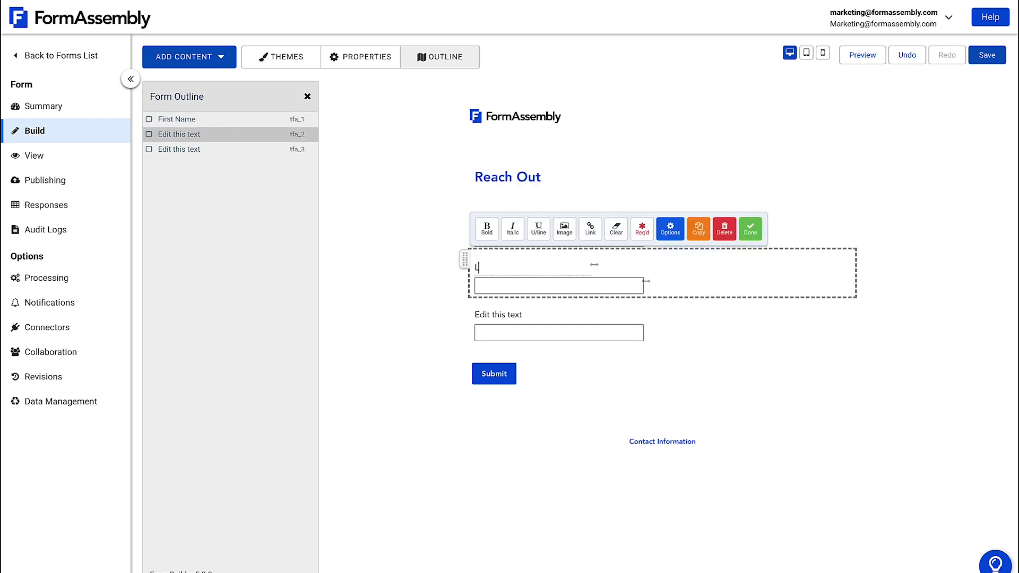
type("ast Name")
left_click(493, 316)
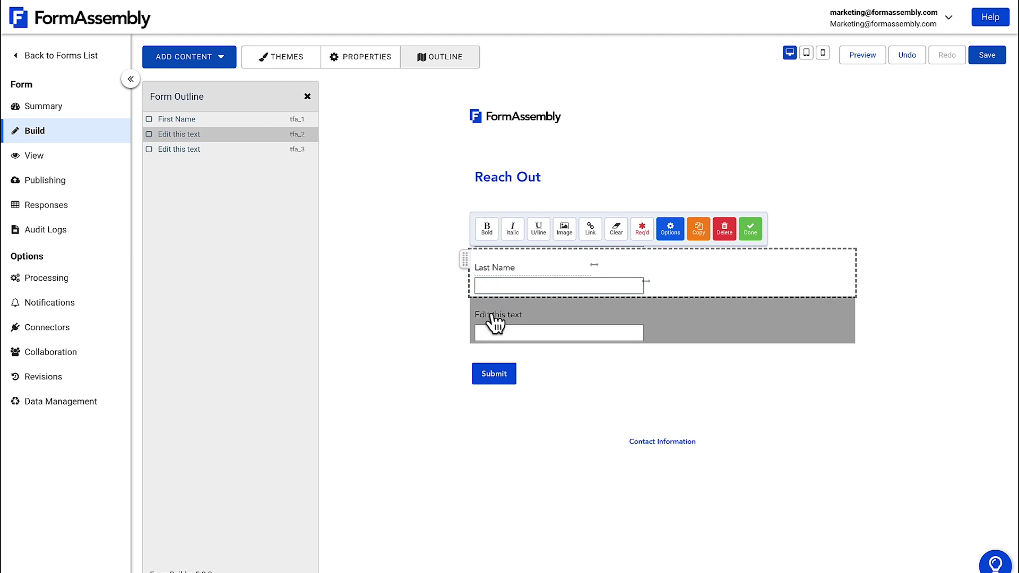
type("Email")
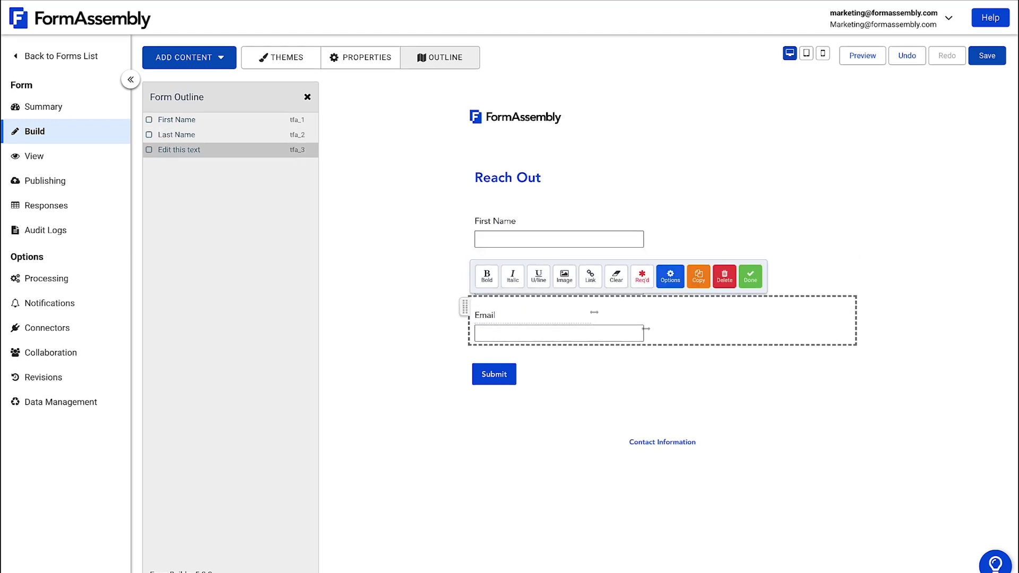
left_click(413, 317)
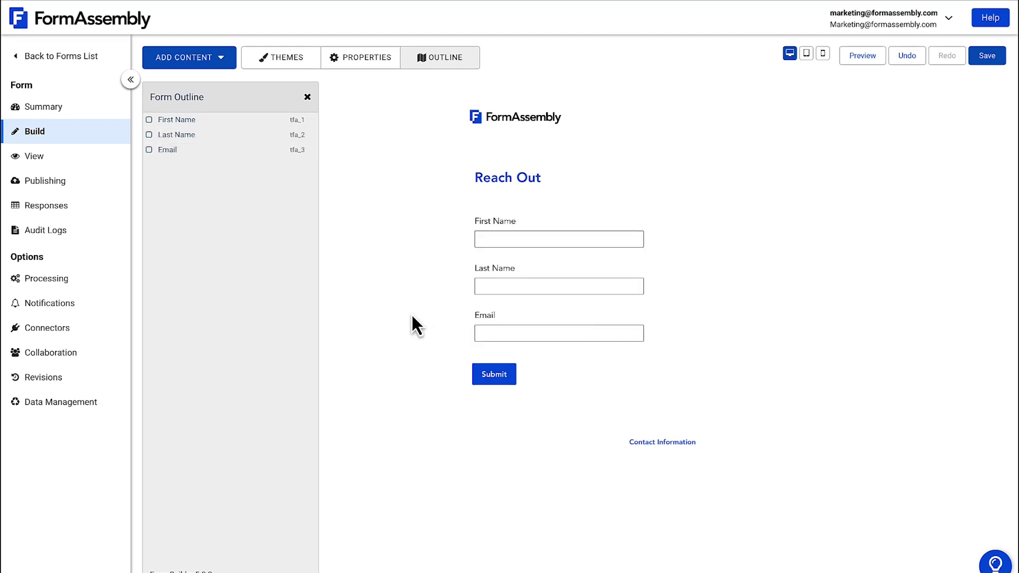
left_click(213, 57)
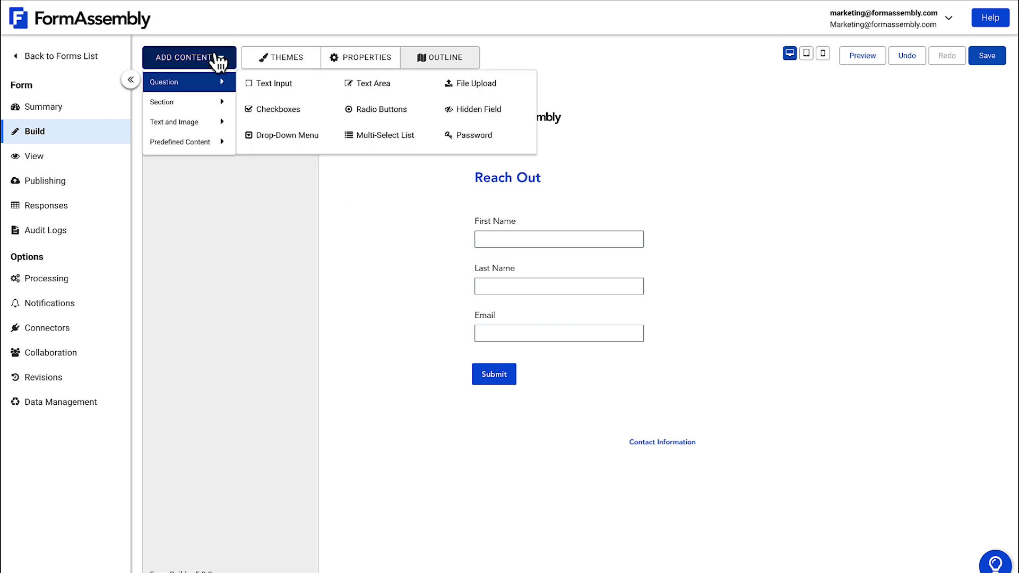
Step: Add a text area labelled 'Message' below the Email field
left_click(355, 85)
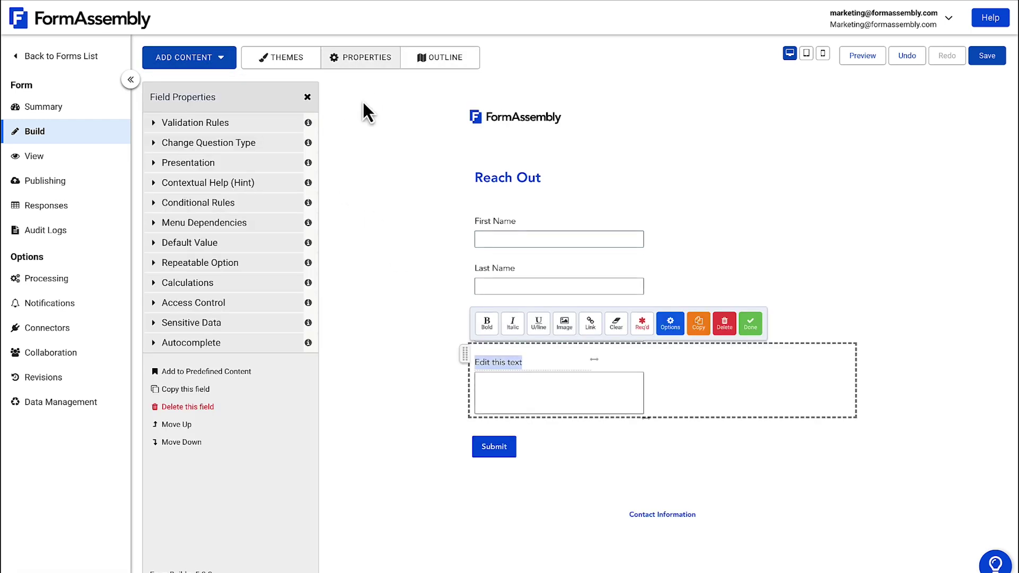
type("Message")
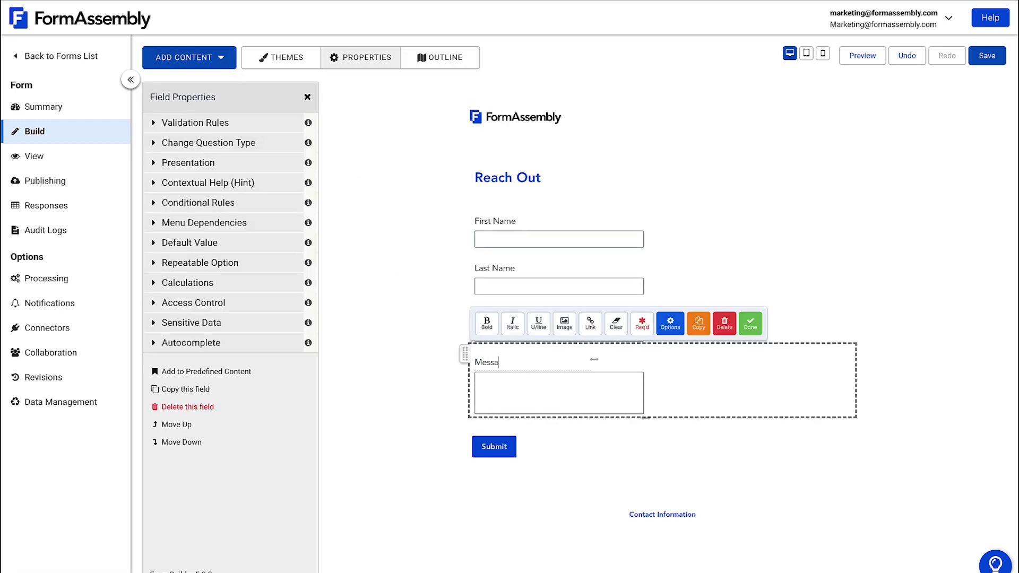
left_click(371, 382)
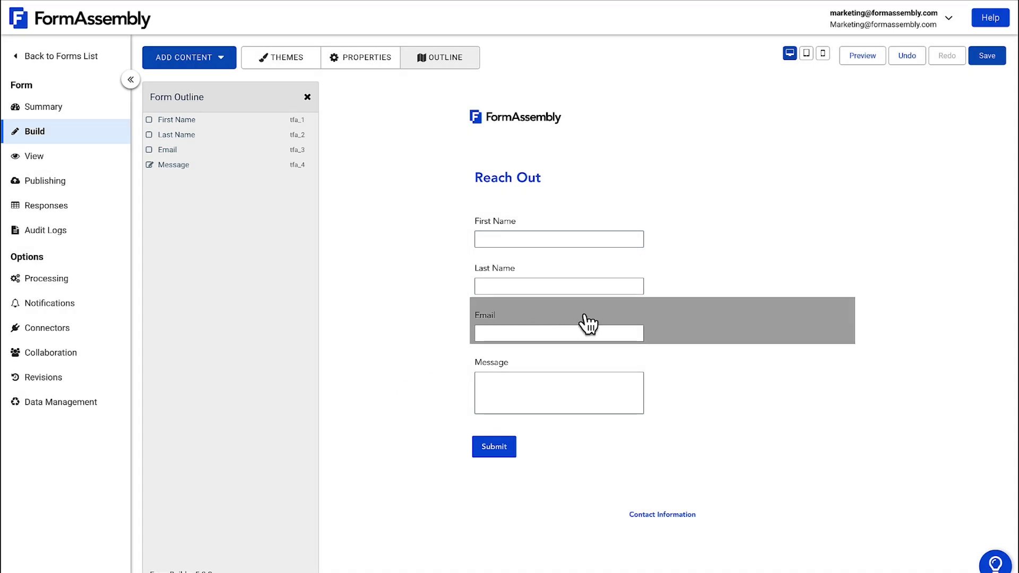
Step: Set the Email field's expected input format to Email and make it required
left_click(587, 323)
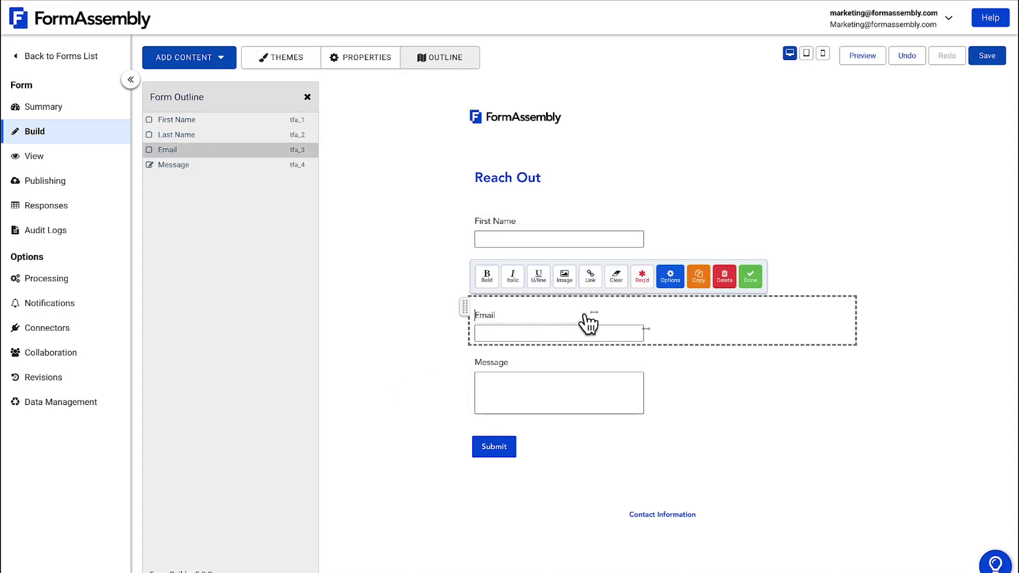
left_click(670, 286)
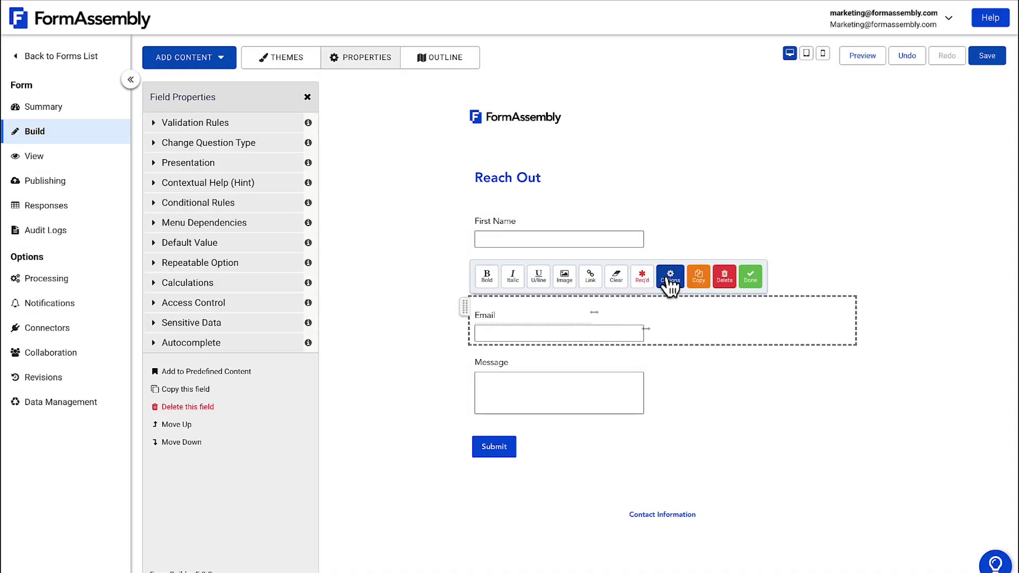
left_click(198, 127)
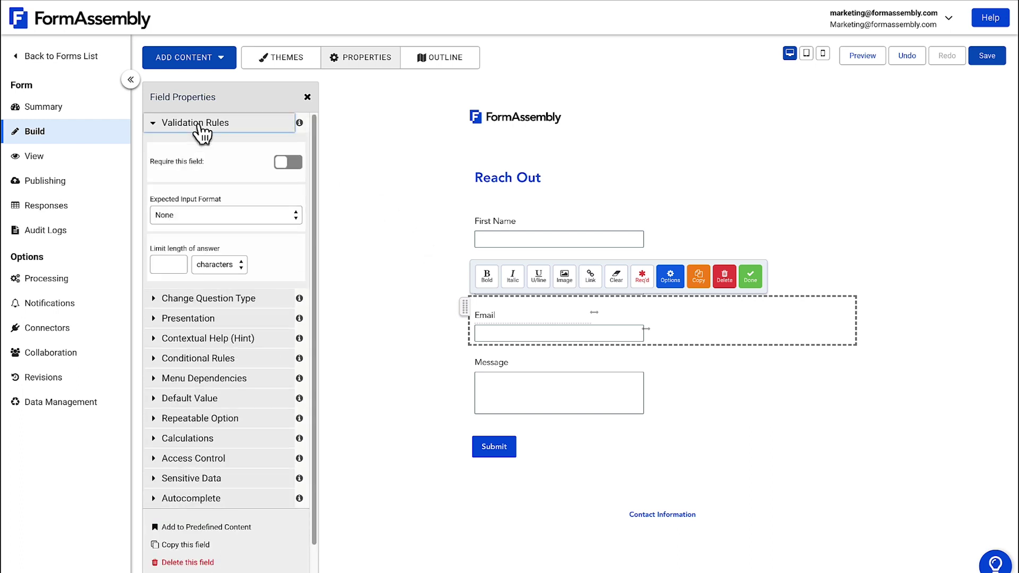
left_click(222, 212)
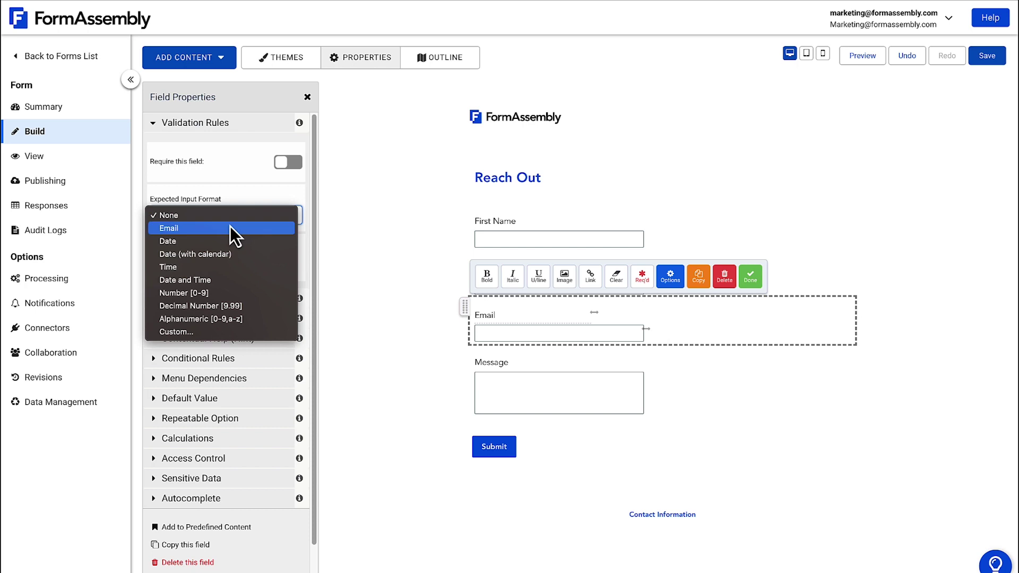
left_click(230, 226)
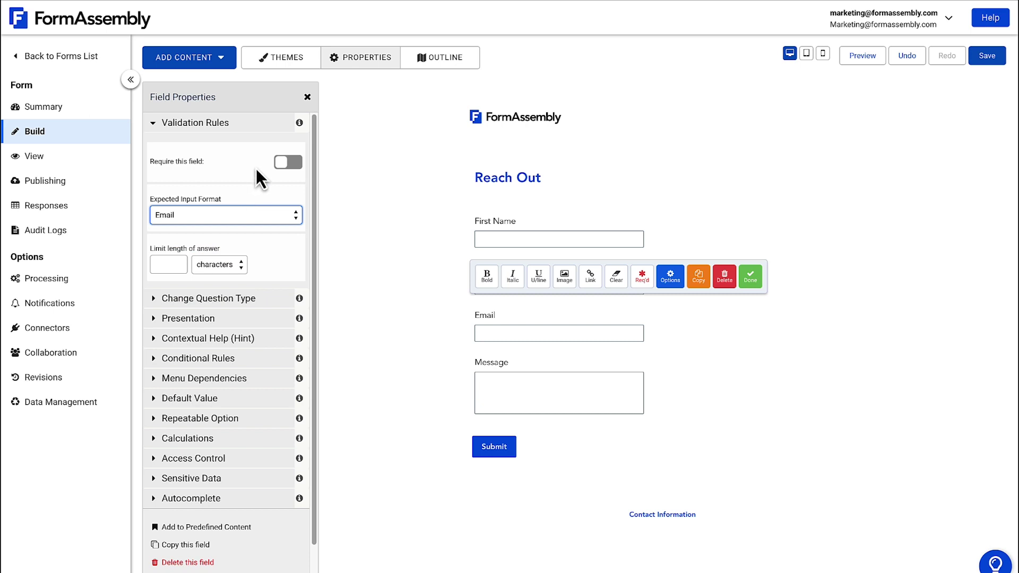
left_click(282, 163)
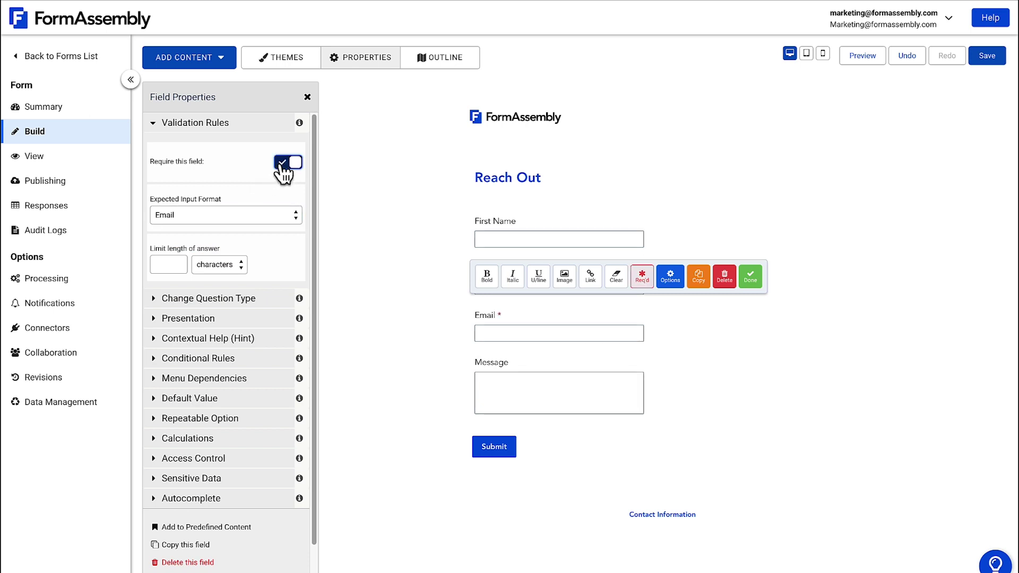
left_click(363, 208)
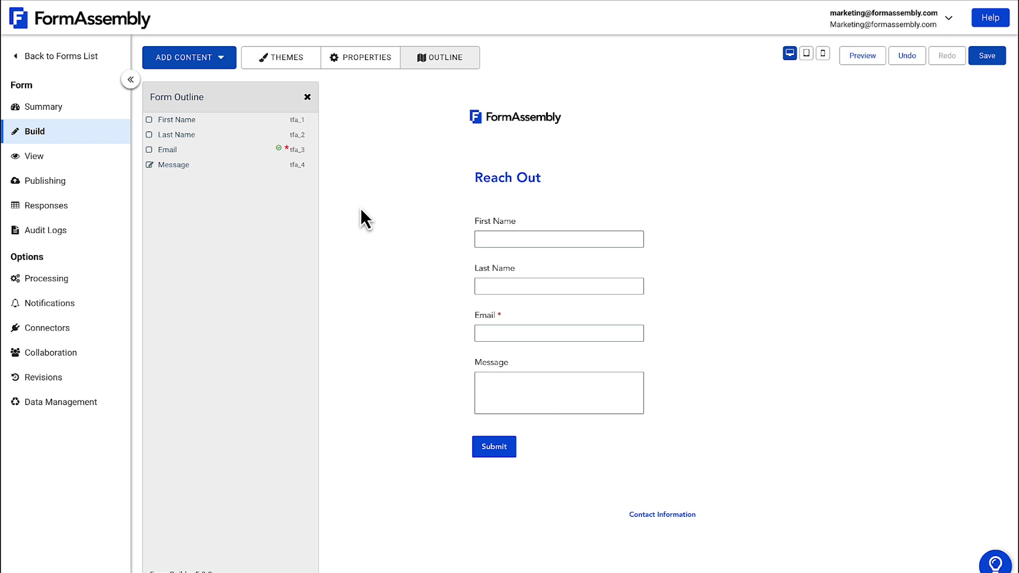
Step: Change the submit button label from Submit to 'Contact Us' and save the form
left_click(498, 450)
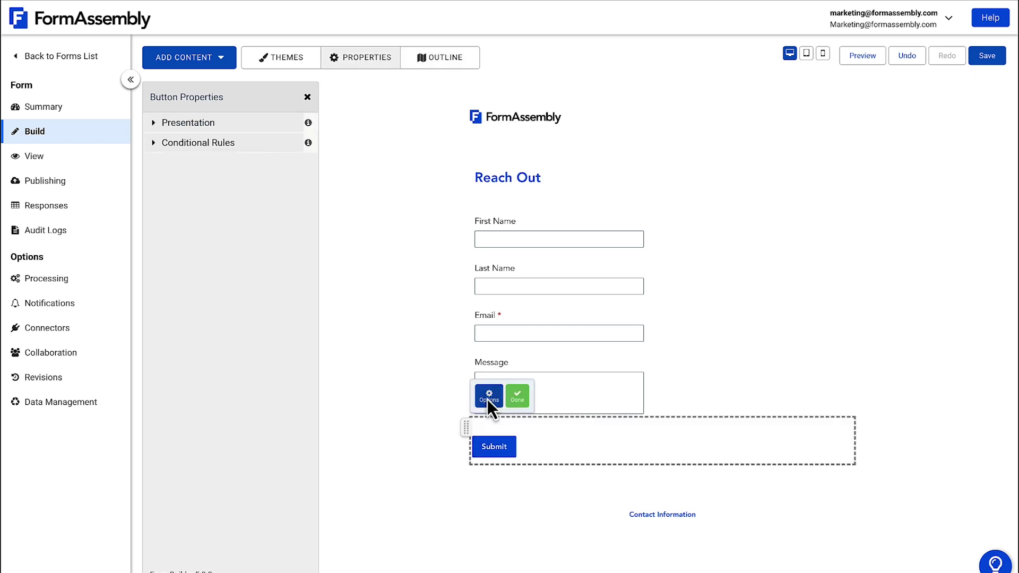
left_click(155, 124)
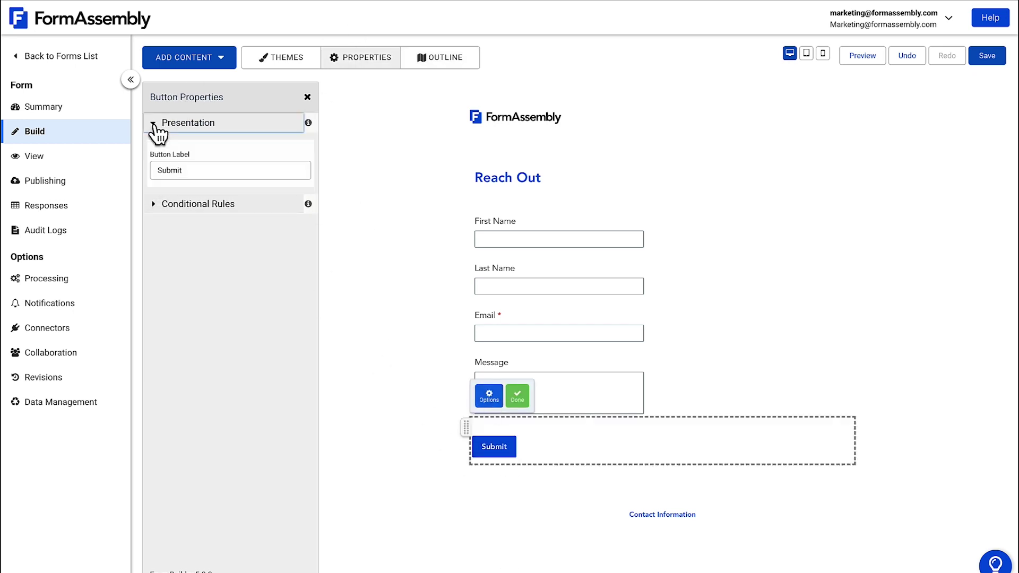
left_click_drag(197, 170, 154, 169)
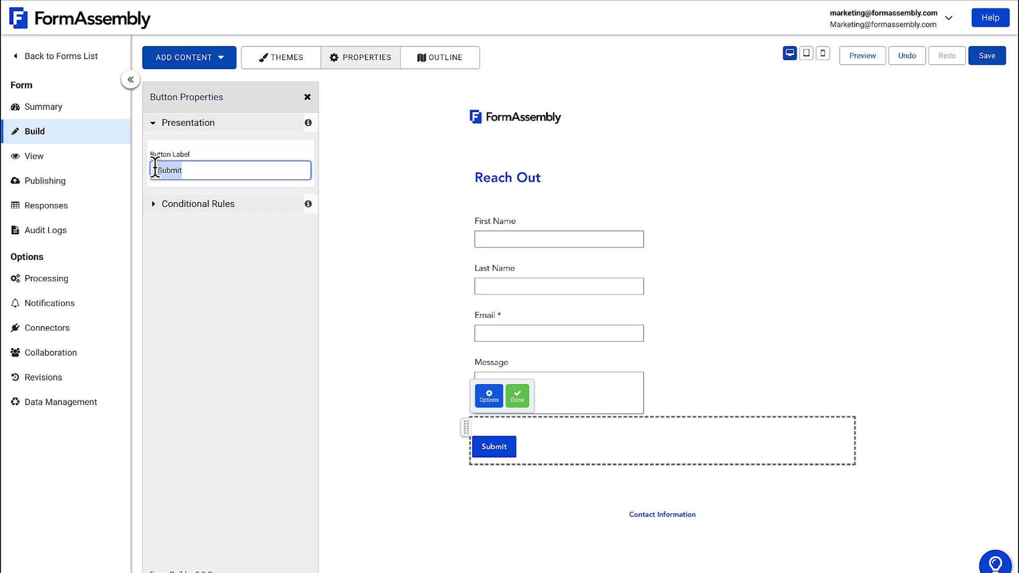
type("Contact Us")
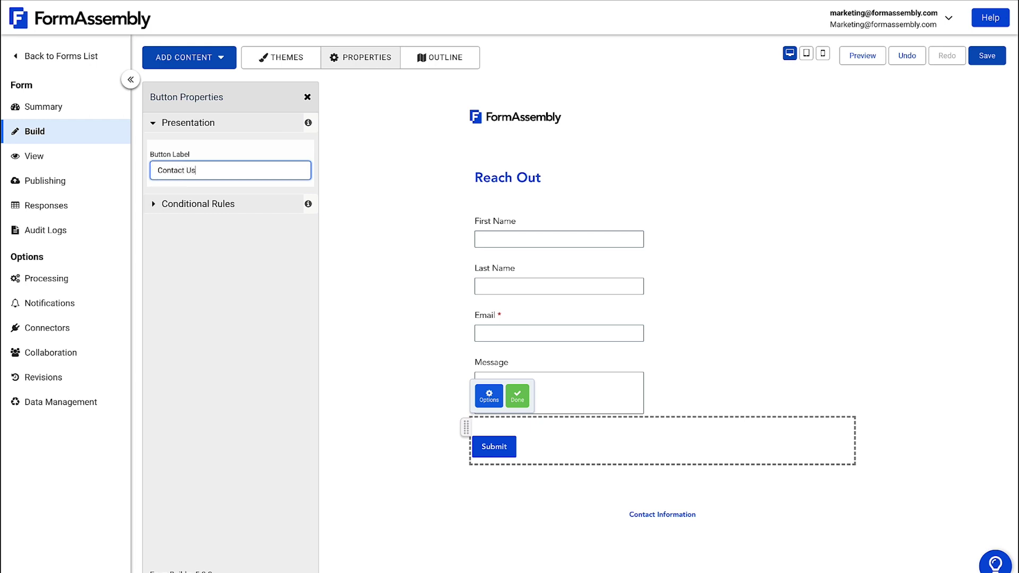
left_click(367, 159)
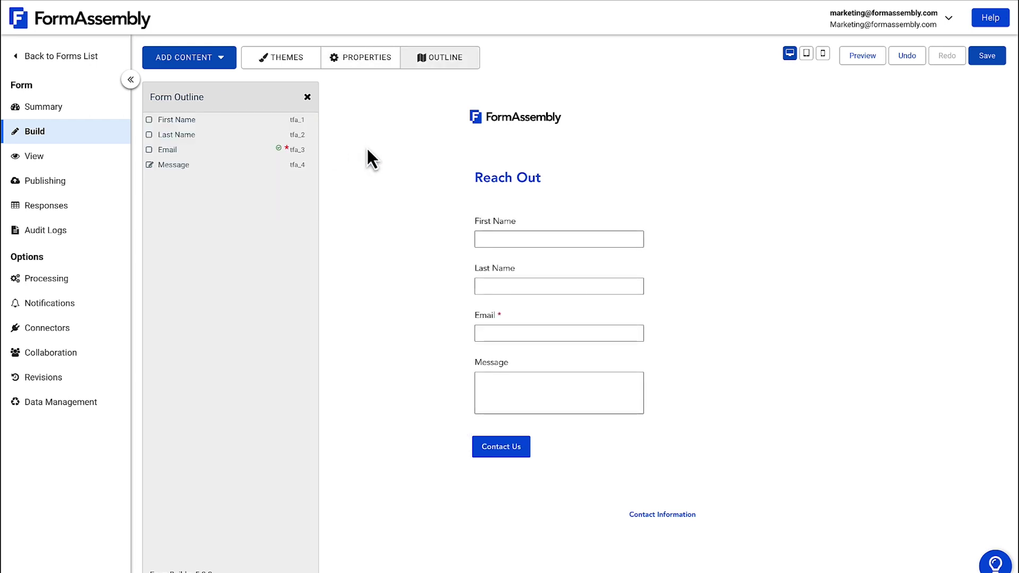
left_click(987, 59)
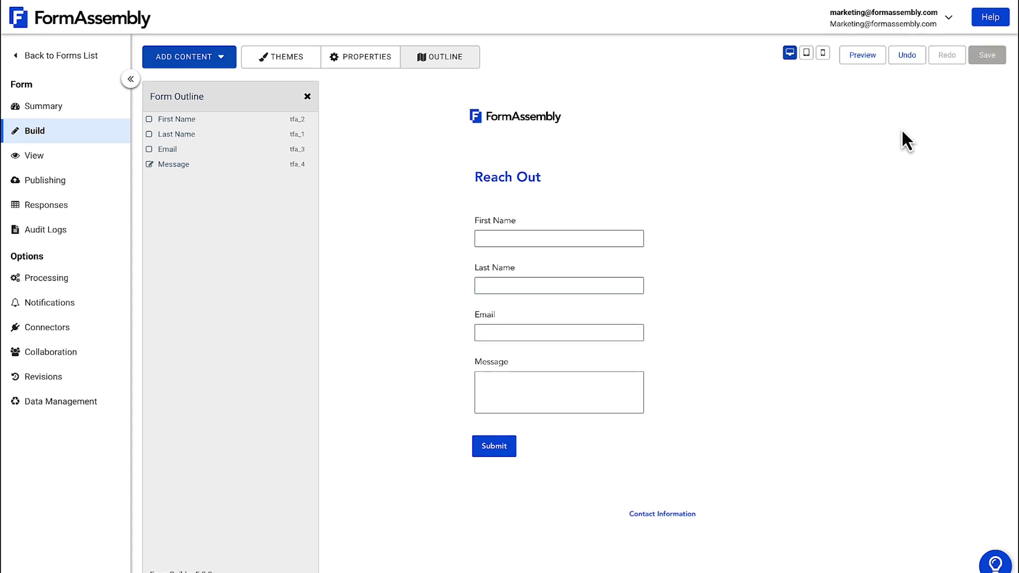
left_click(119, 159)
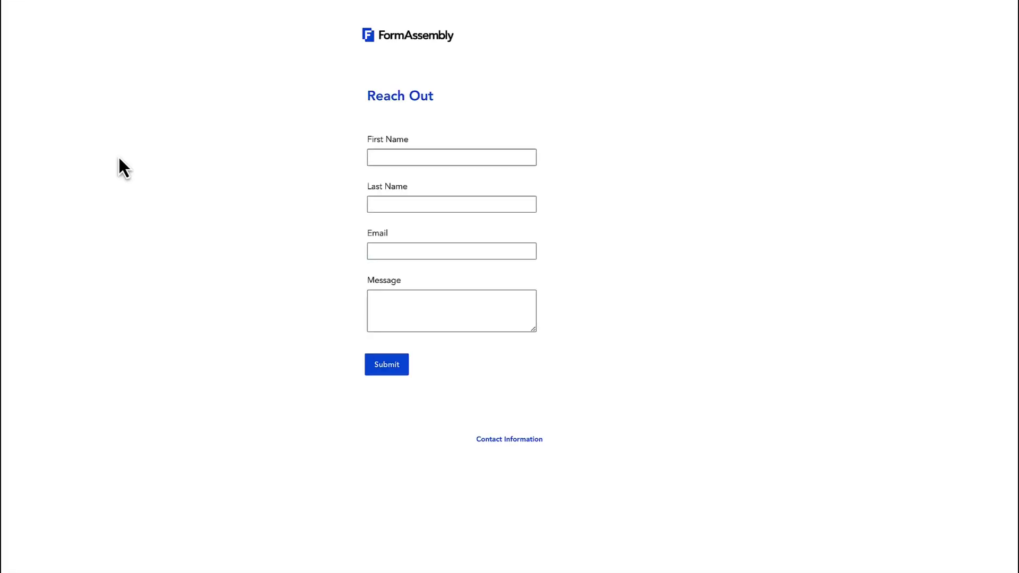